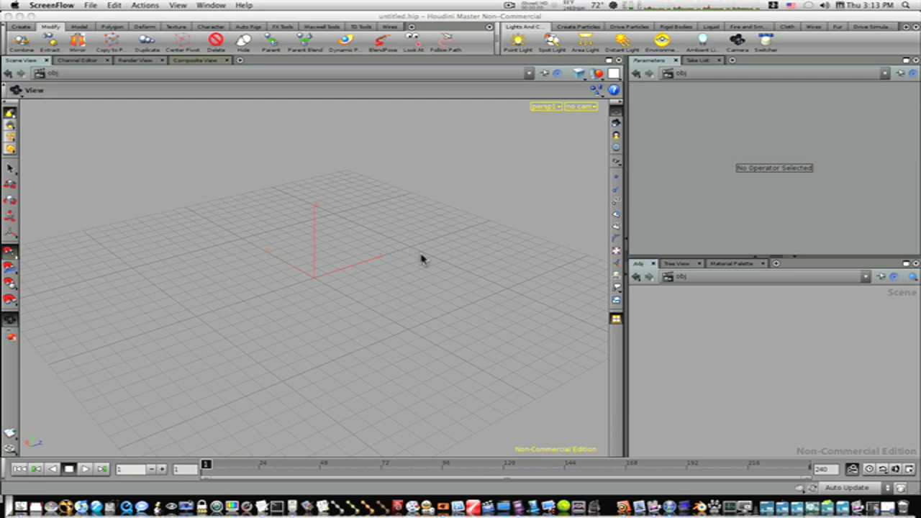
Create a default polygon box object at the origin.
left_click(22, 27)
left_click(30, 44)
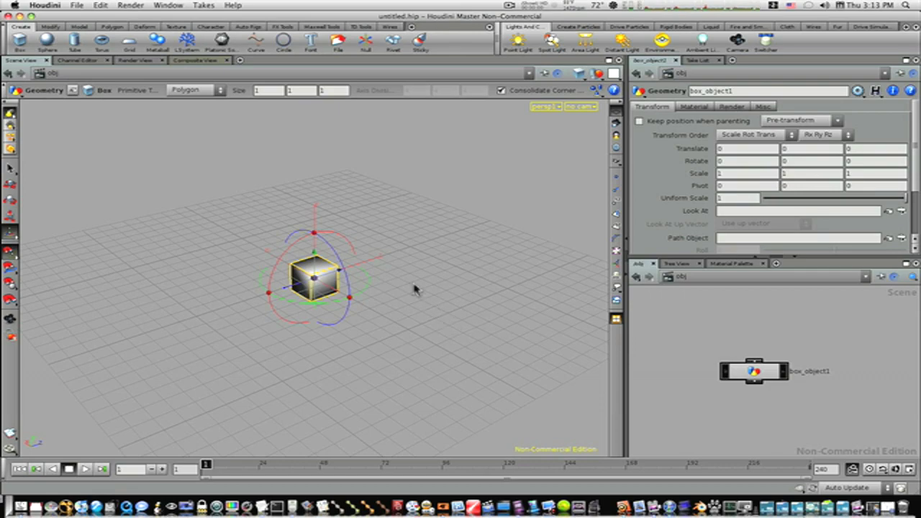
Draw a polygon curve on the ground plane that spirals inward for about two turns around the box and complete it.
key("Escape")
left_click_drag(413, 252, 370, 433)
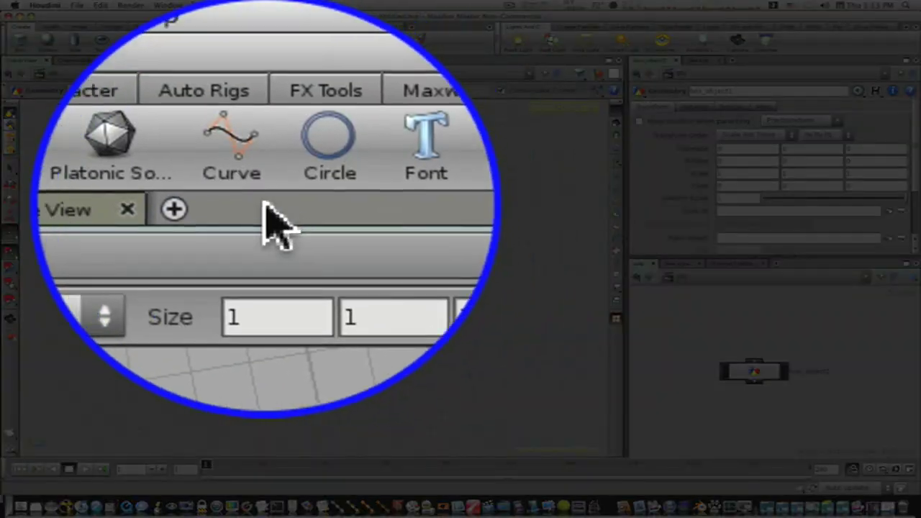
left_click(257, 43)
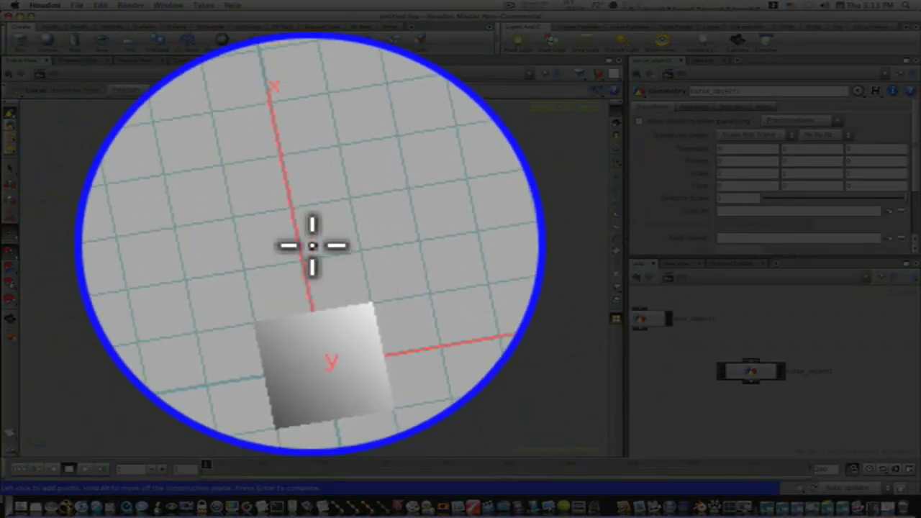
left_click(298, 207)
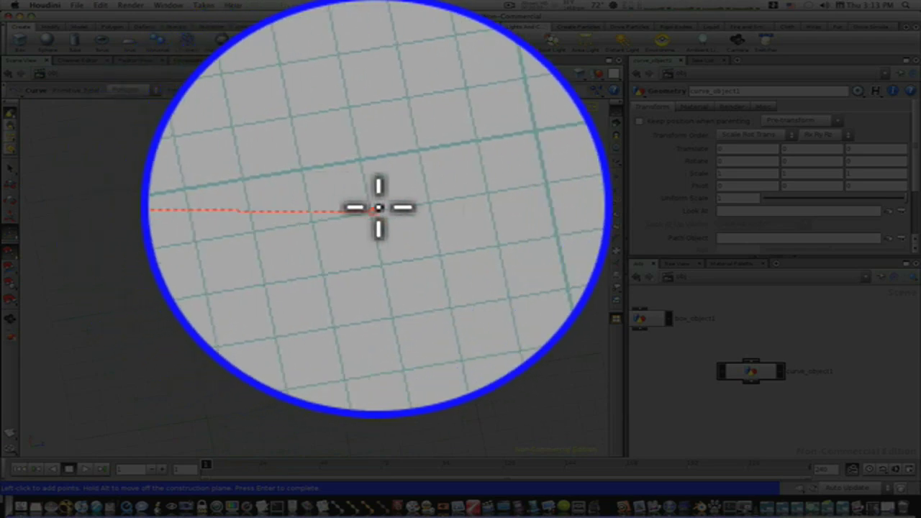
left_click(398, 208)
left_click(459, 206)
left_click(519, 277)
left_click(539, 314)
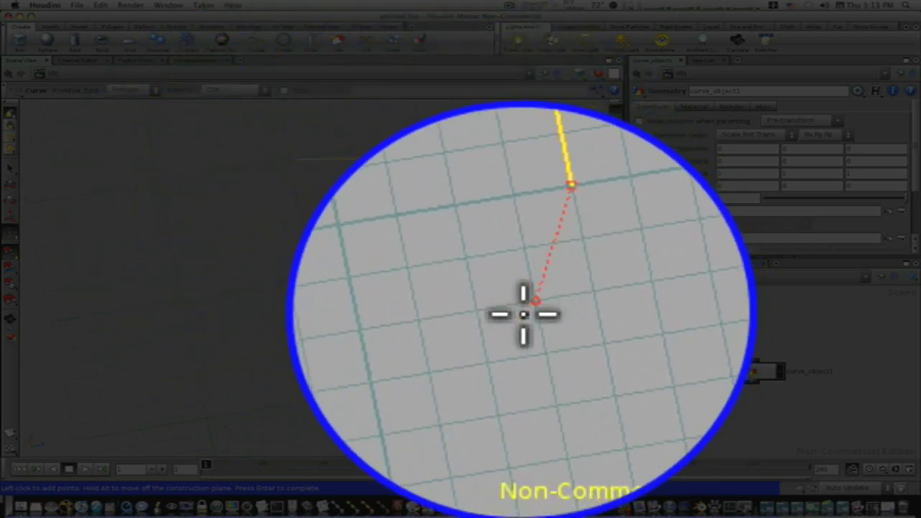
left_click(514, 314)
left_click(445, 315)
left_click(358, 315)
left_click(232, 315)
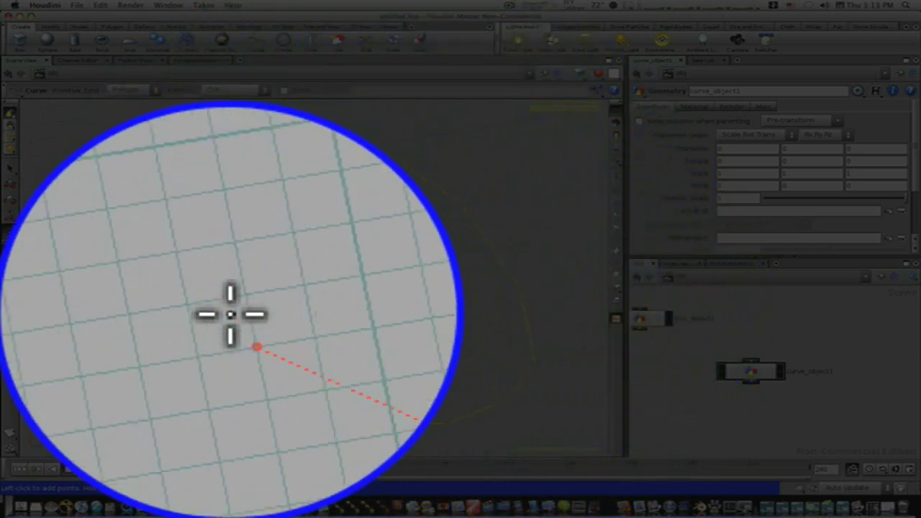
left_click(230, 281)
left_click(216, 218)
left_click(303, 205)
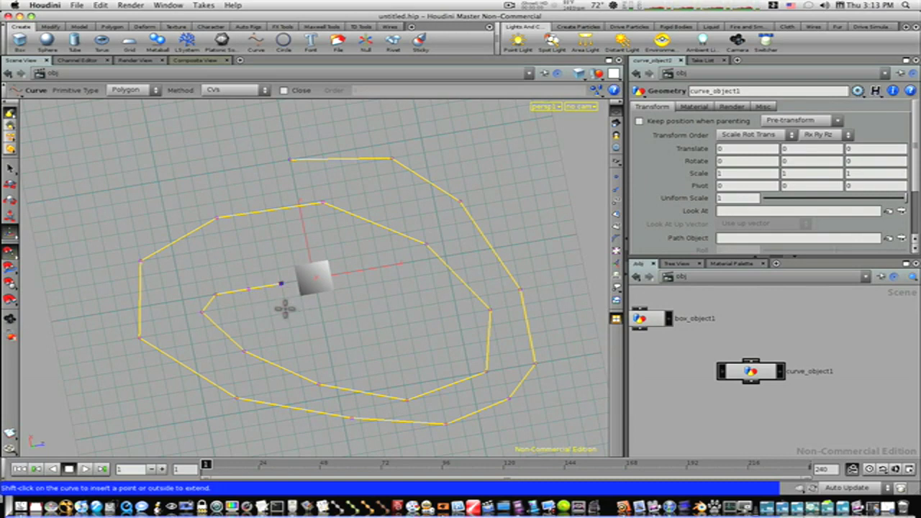
key("Return")
Try NURBS and Bezier as the spiral curve's primitive type and settle on NURBS.
key("Escape")
left_click_drag(391, 305, 395, 270)
key("Return")
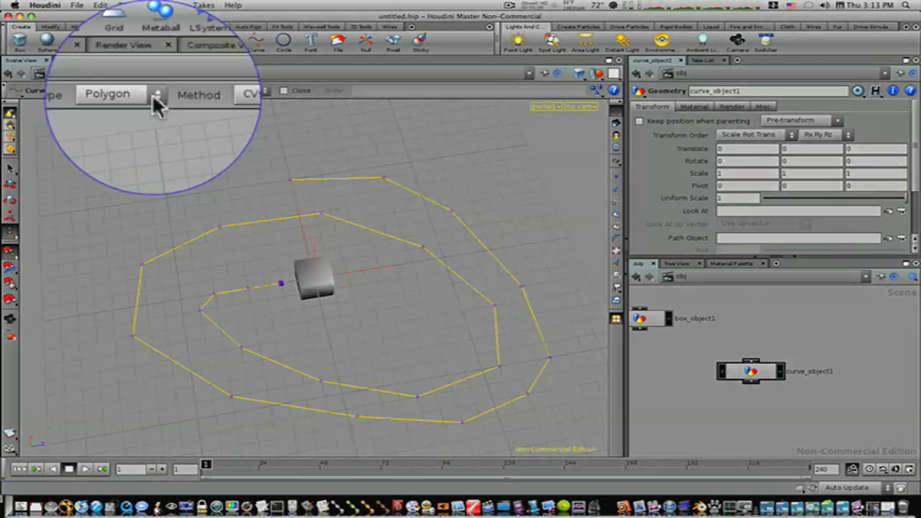
left_click(155, 96)
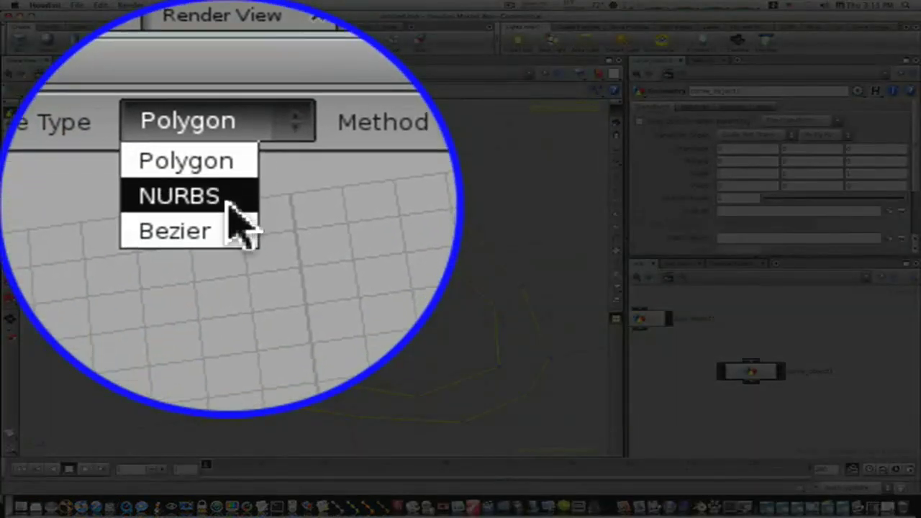
left_click(136, 112)
left_click(126, 90)
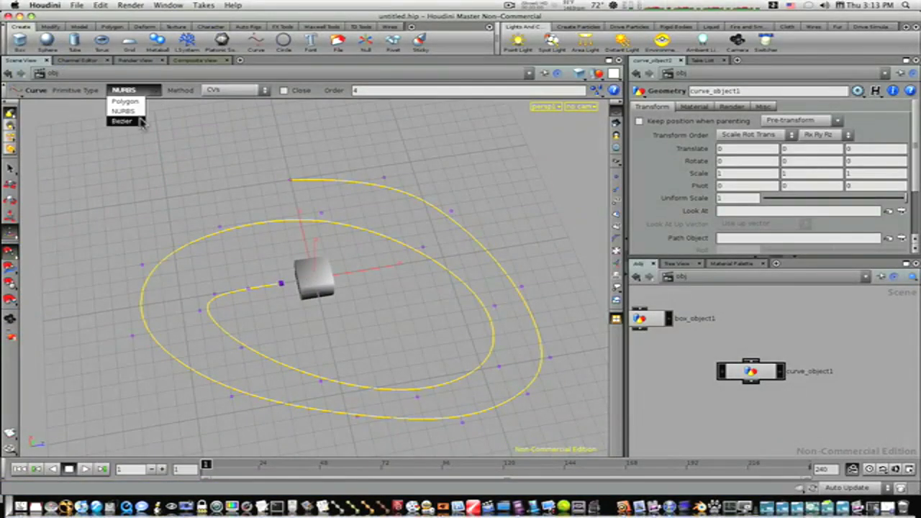
left_click(137, 121)
left_click(126, 90)
left_click(136, 112)
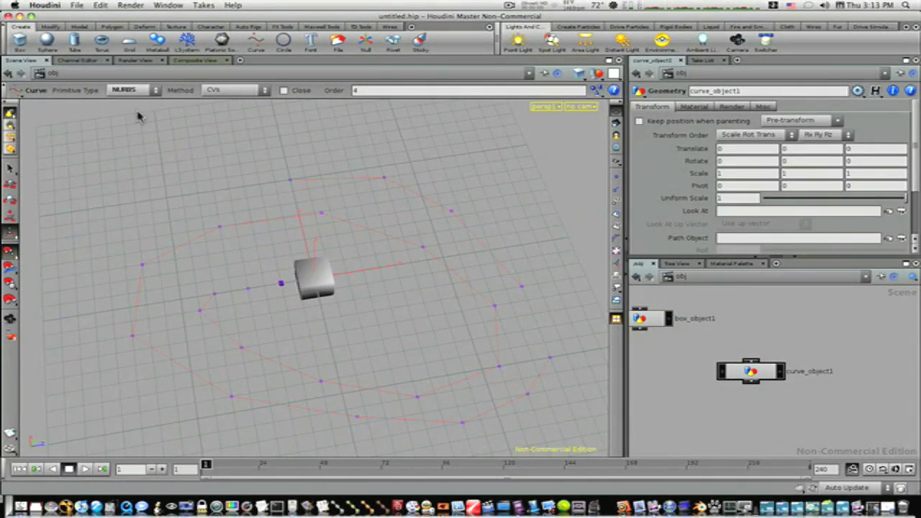
Reshape the spiral's inner loop by moving its control points and hooking its inner end point back into the loop.
left_click_drag(222, 227, 200, 199)
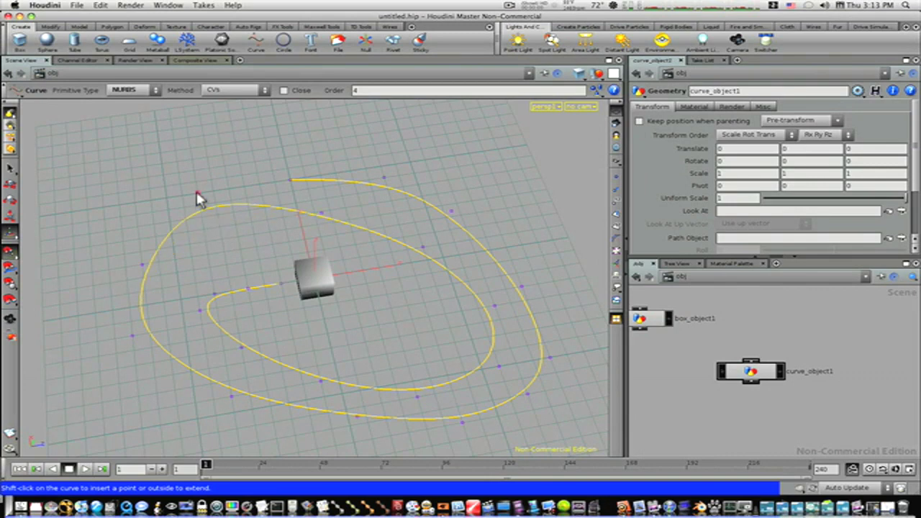
left_click_drag(242, 350, 233, 366)
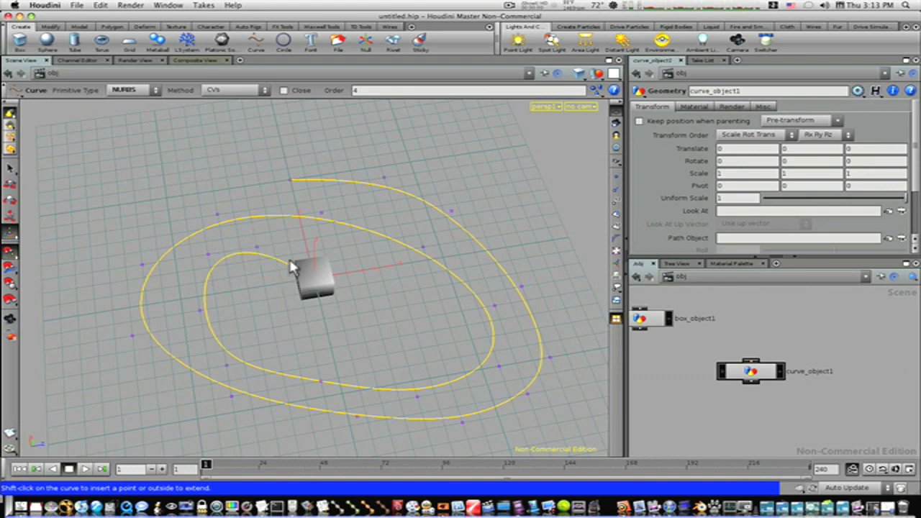
left_click(272, 314)
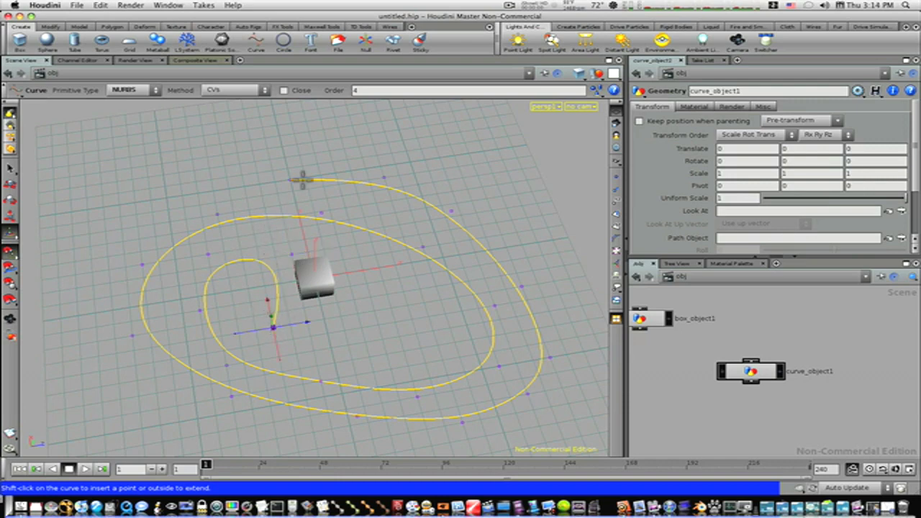
Move the curve's outer end point farther out and spread the neighbouring control points of the upper loops outward.
left_click_drag(287, 179, 270, 167)
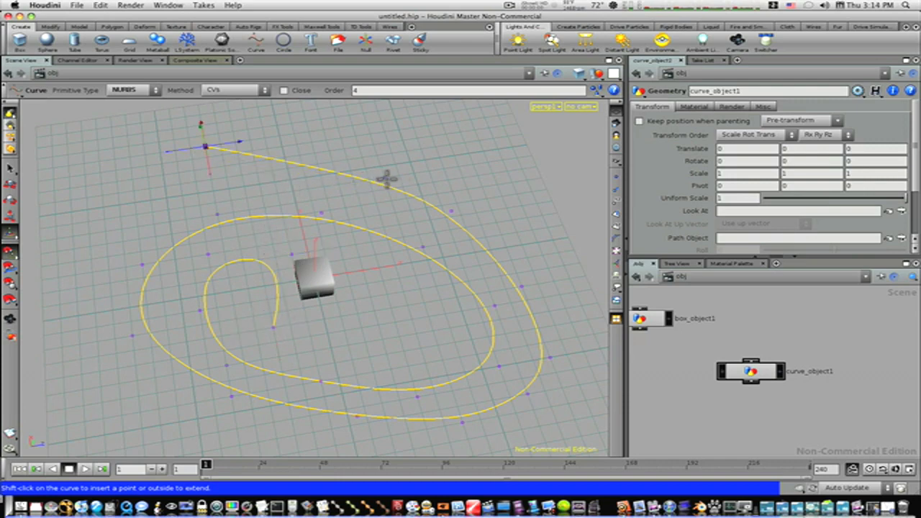
left_click_drag(385, 179, 421, 149)
left_click_drag(323, 213, 335, 172)
left_click_drag(453, 210, 489, 205, "shift")
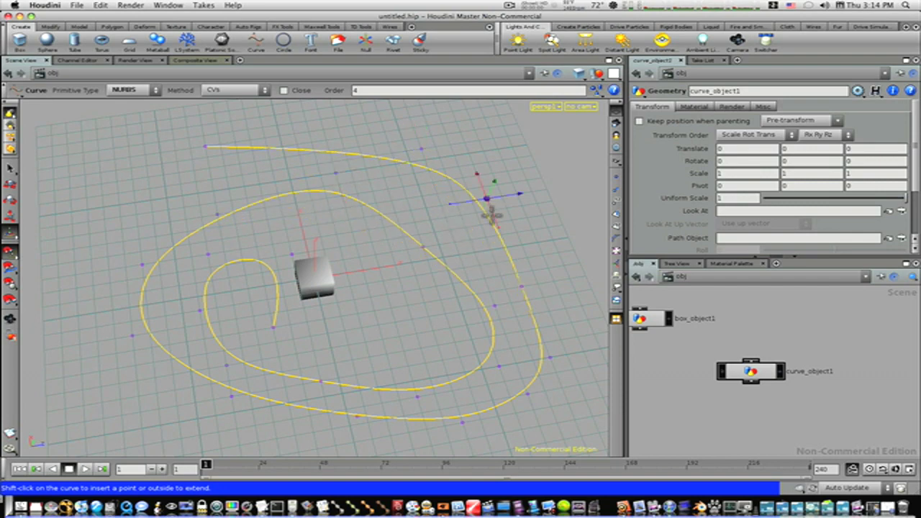
Push the control points on the curve's right side outward and pull two lower ones toward the centre to bend both loops inward.
left_click_drag(523, 282, 576, 292)
left_click_drag(496, 306, 522, 287)
left_click_drag(425, 247, 433, 232)
left_click_drag(416, 394, 380, 268, "shift")
left_click_drag(465, 423, 402, 344, "shift")
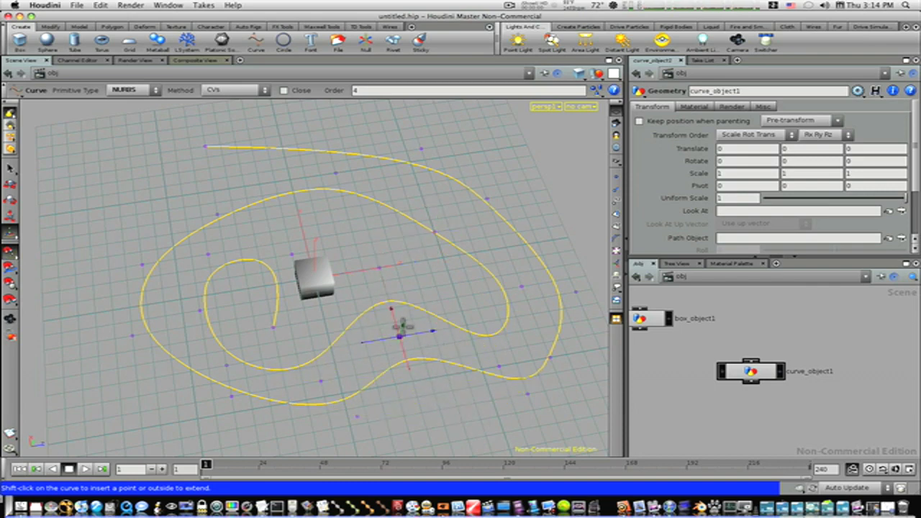
Assign the spiral curve as the box's path object with the Follow Path tool.
key("Escape")
left_click_drag(440, 278, 374, 288)
key("Return")
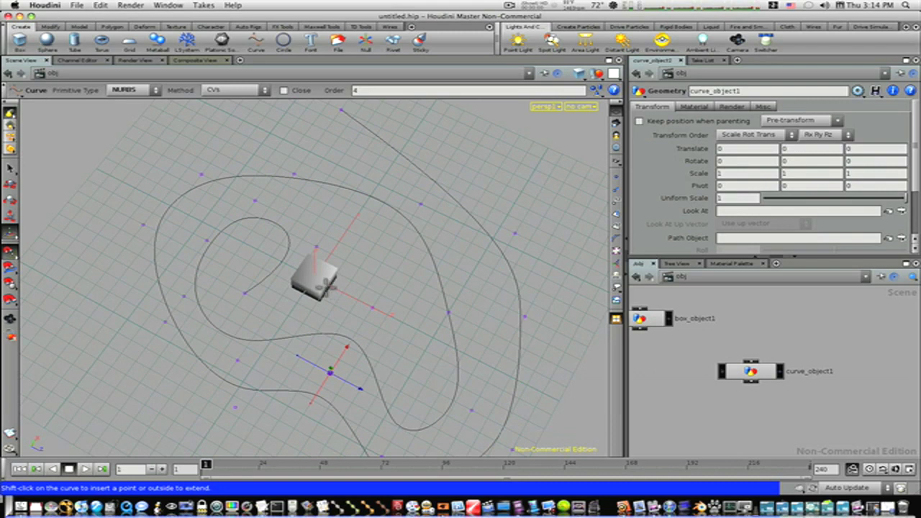
left_click(11, 171)
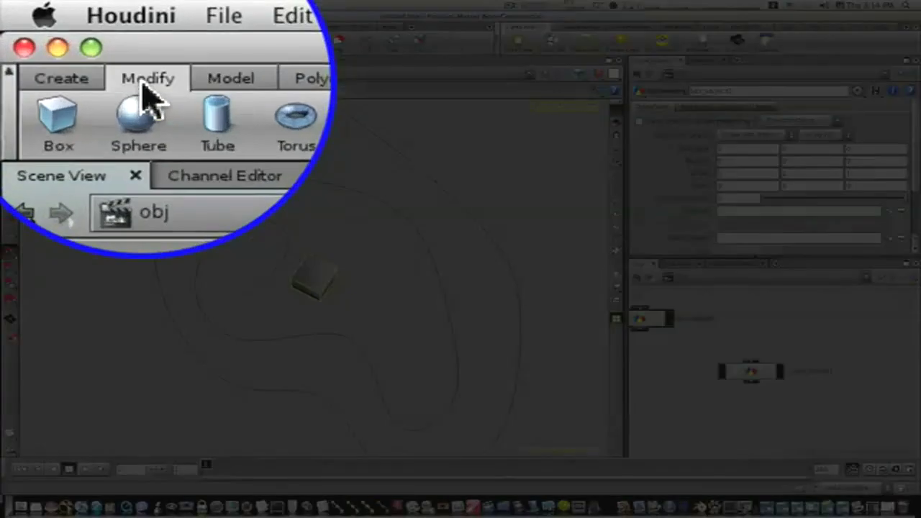
left_click(142, 83)
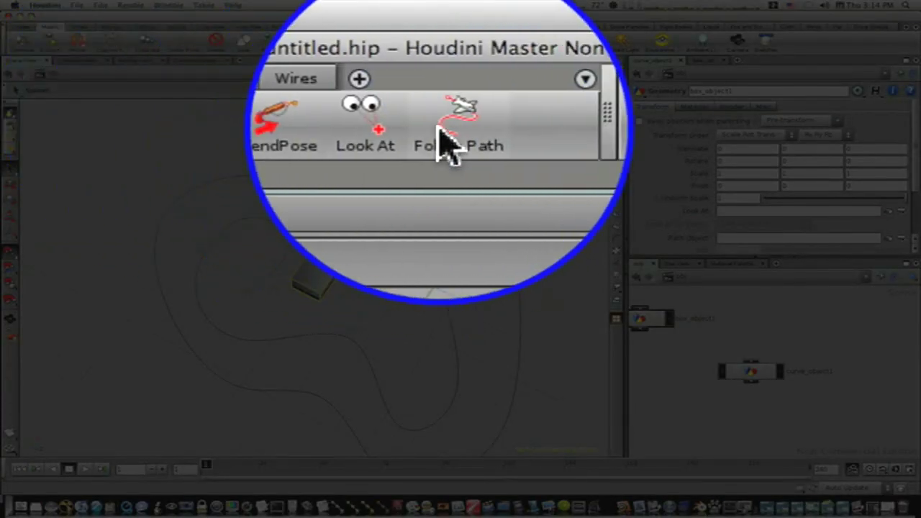
left_click(457, 40)
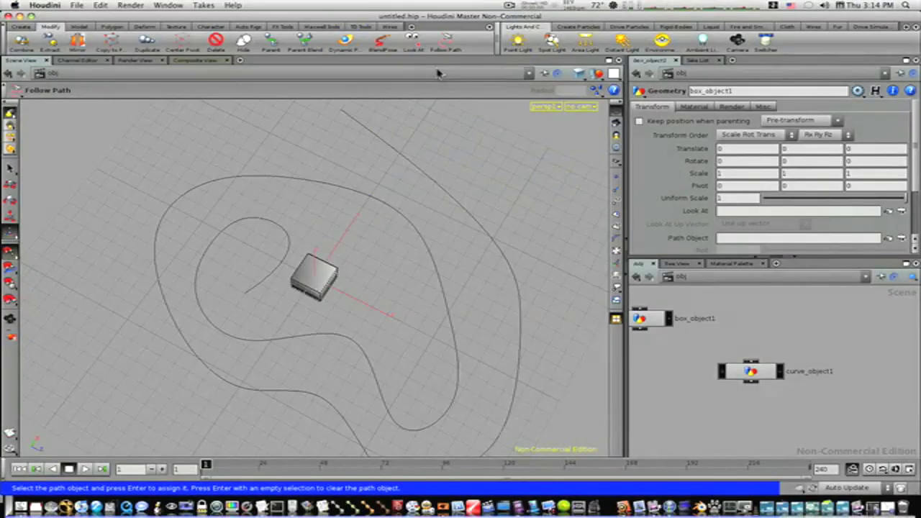
left_click(225, 181)
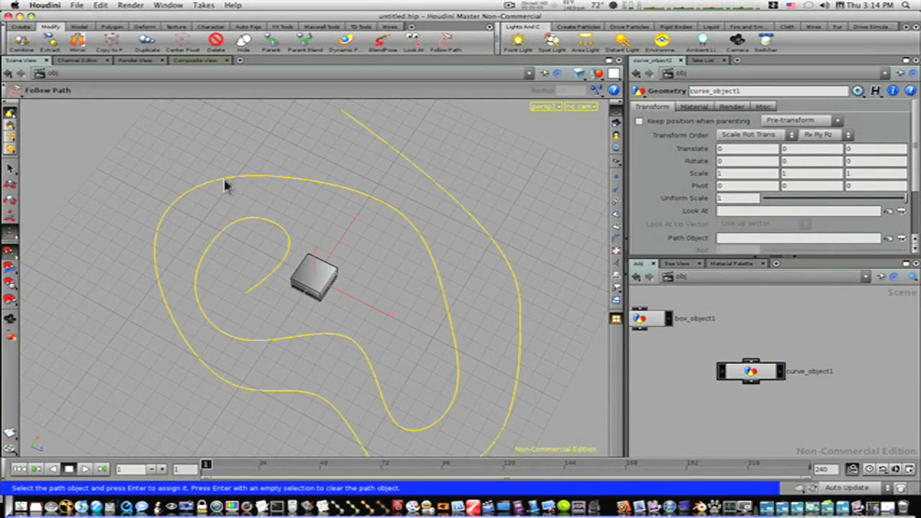
key("Return")
Scrub the timeline to frame 31 and play the animation, examining the box's motion along the path from several angles.
key("Escape")
left_click_drag(374, 201, 201, 210)
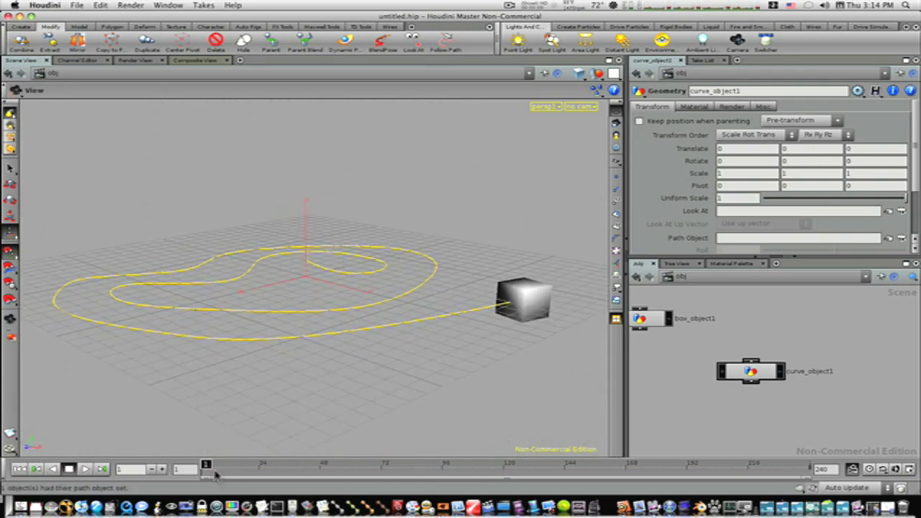
left_click_drag(209, 468, 277, 478)
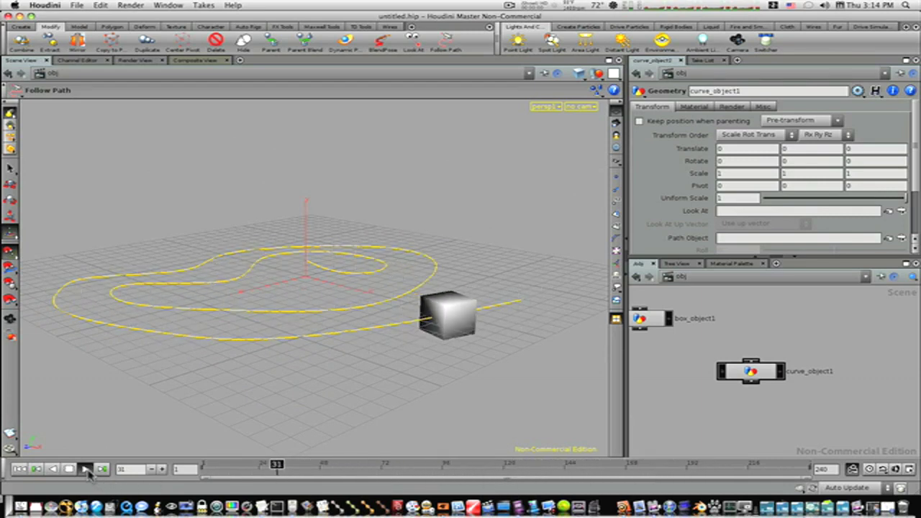
left_click(85, 470)
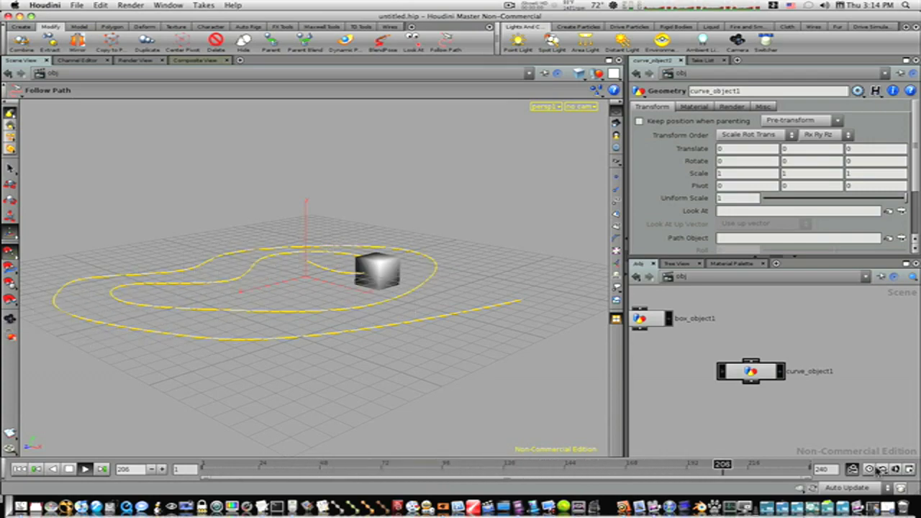
key("Escape")
left_click_drag(383, 324, 307, 301)
left_click_drag(389, 294, 343, 285)
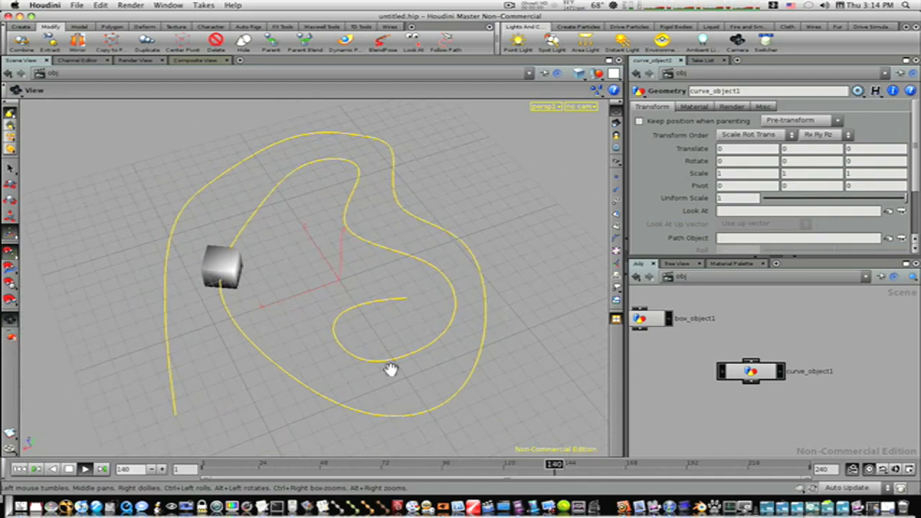
left_click_drag(387, 370, 378, 344)
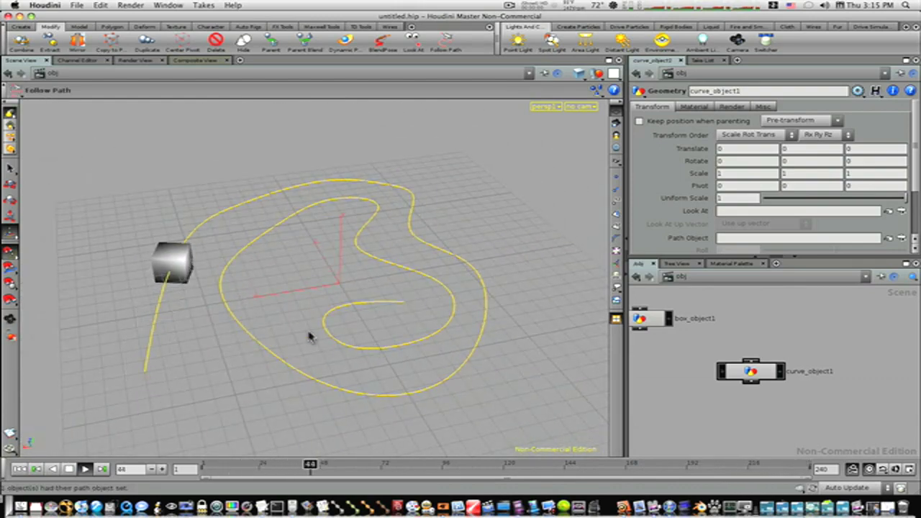
Open the viewport display options and examine the background image, 3D viewport and shading mode settings.
key("d")
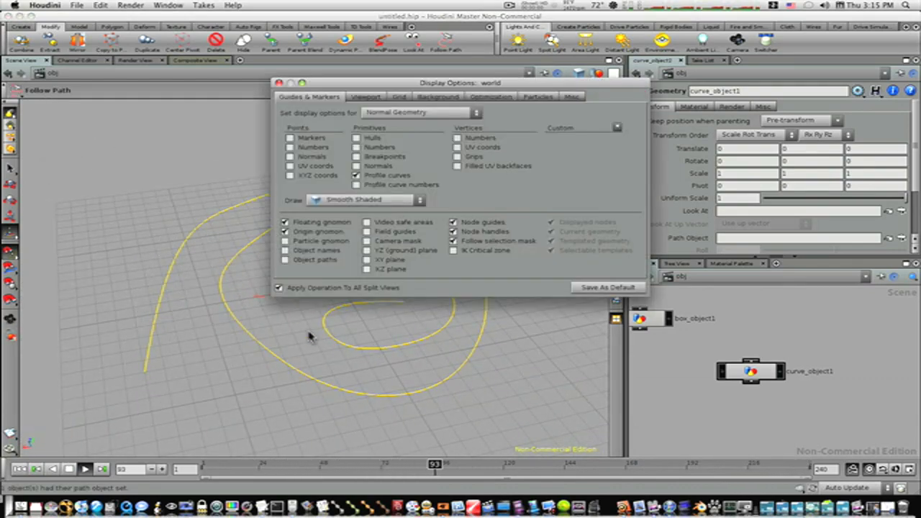
left_click(439, 96)
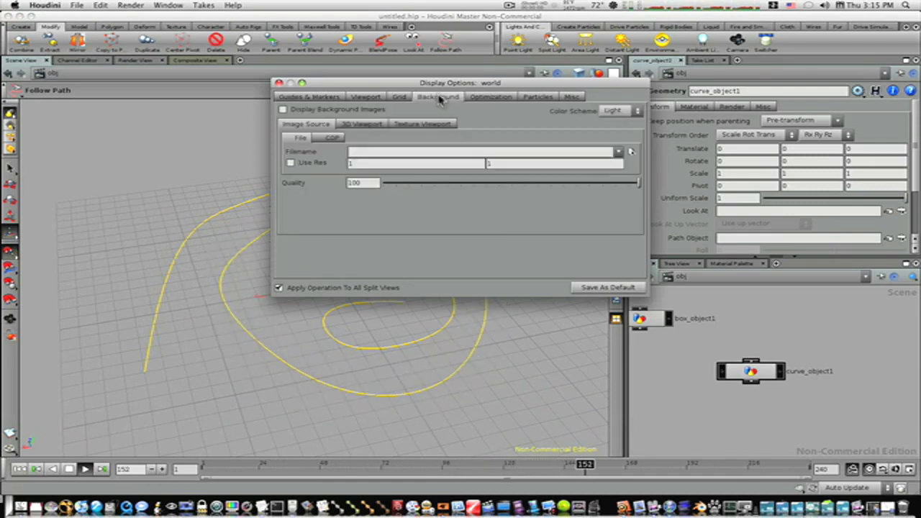
left_click(371, 126)
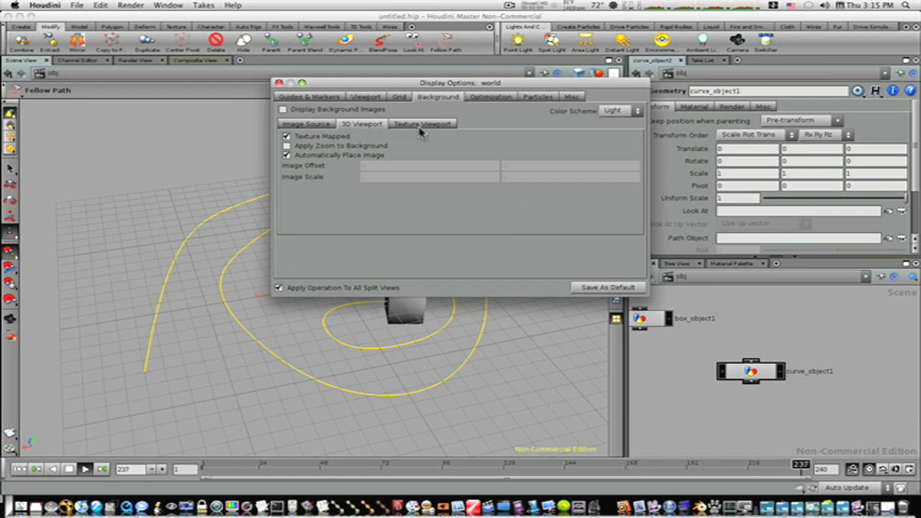
left_click(313, 126)
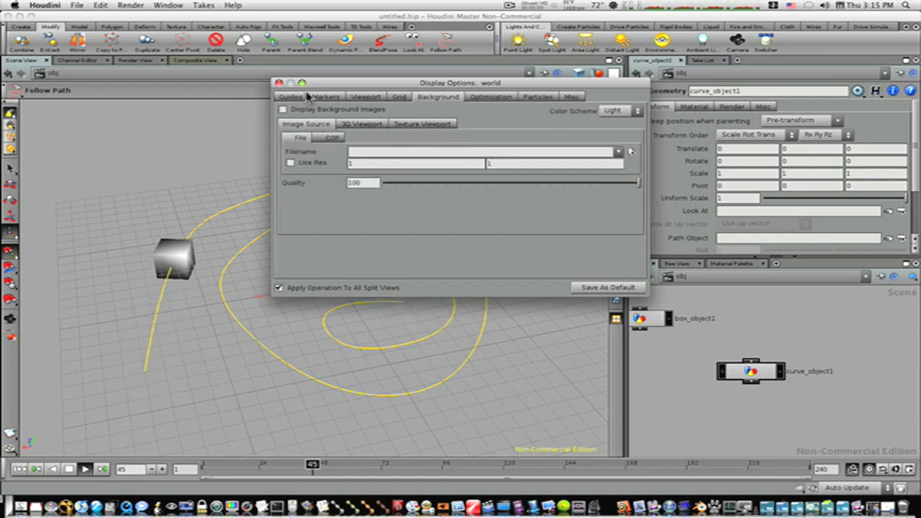
left_click(308, 96)
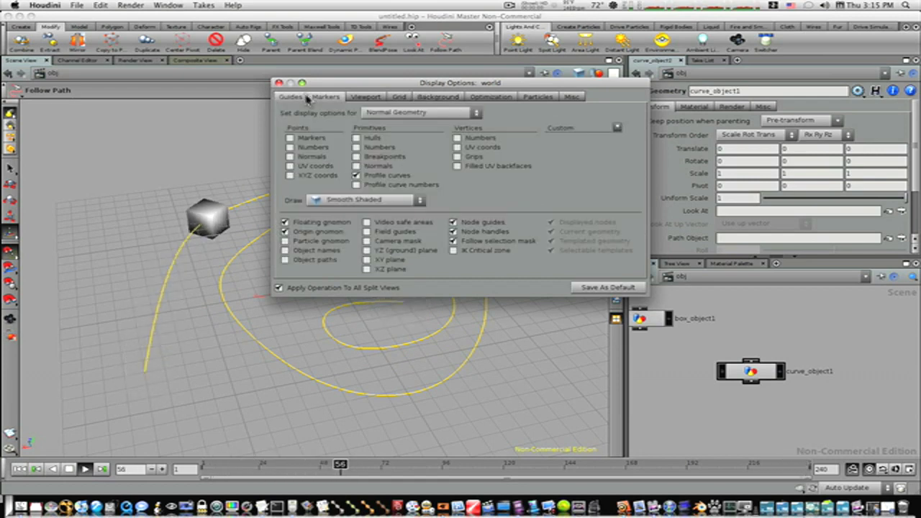
left_click(402, 202)
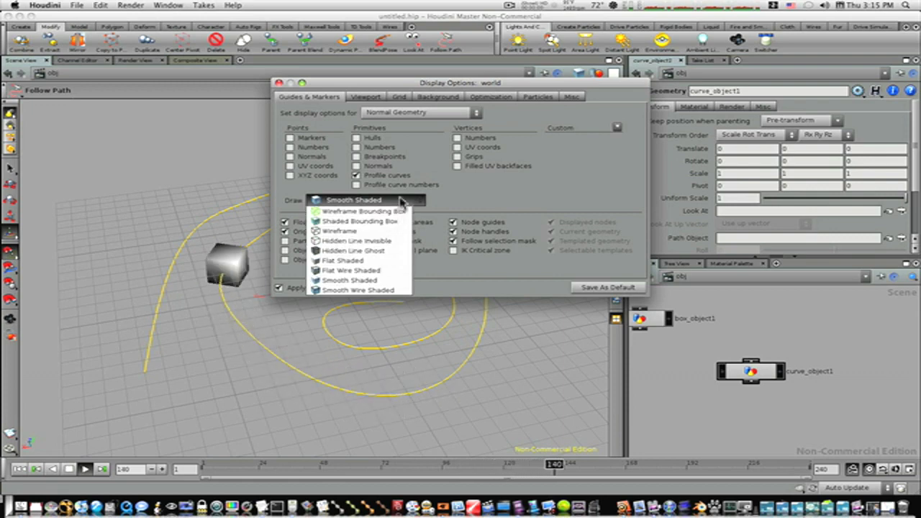
left_click(401, 201)
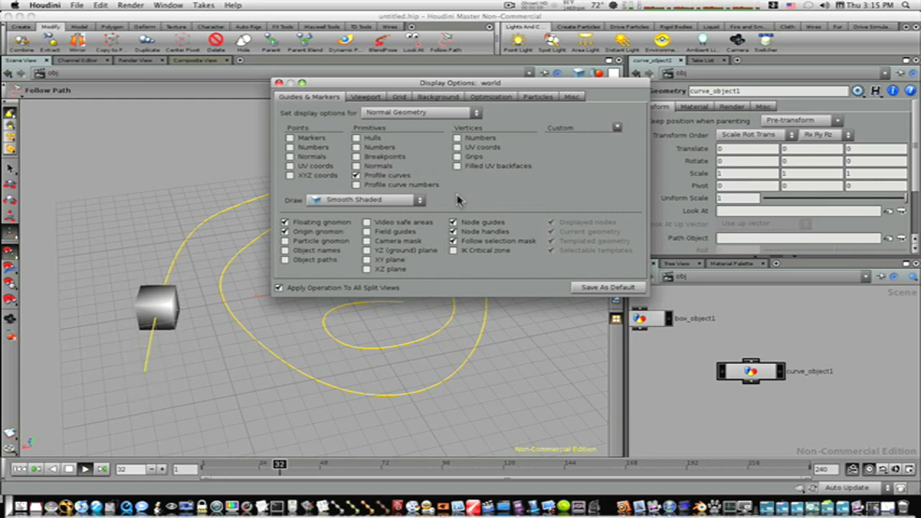
Switch the viewport background to a dark color scheme.
left_click(449, 99)
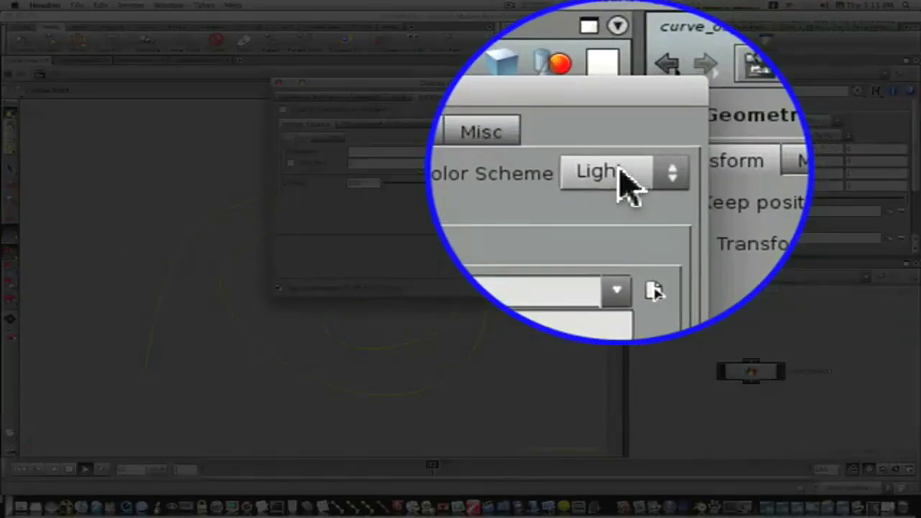
left_click(617, 112)
left_click(616, 131)
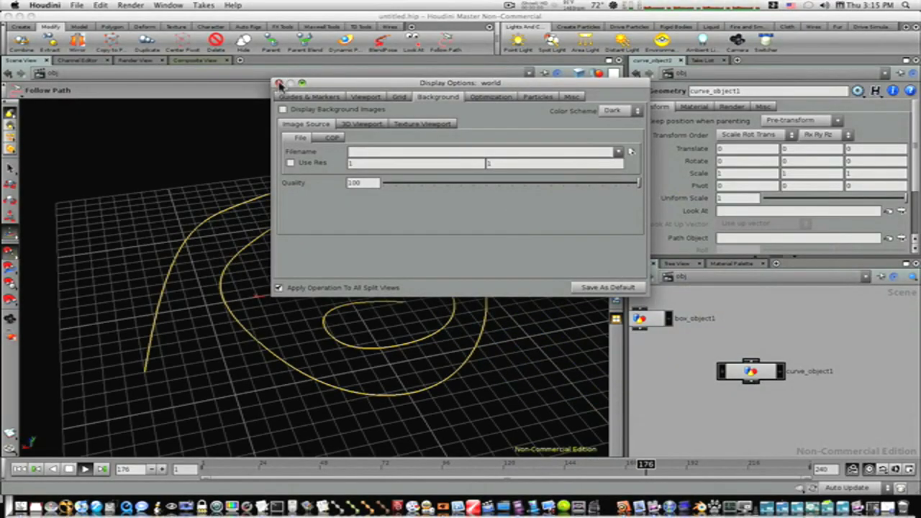
Reopen the viewport display options and switch the background color scheme to Light.
left_click(279, 84)
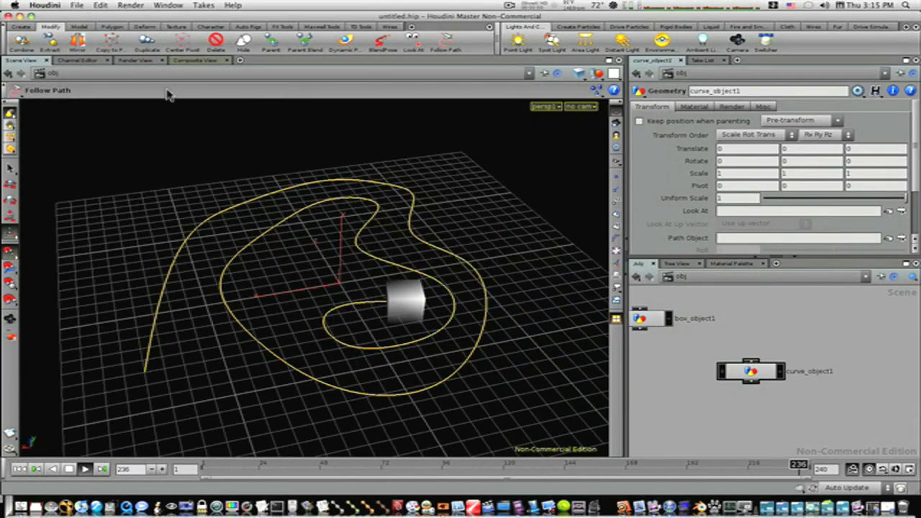
key("d")
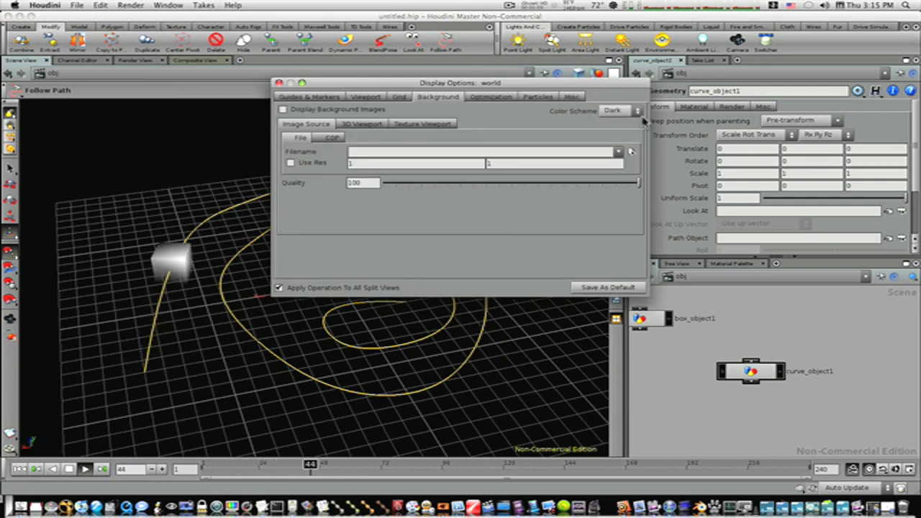
left_click(618, 111)
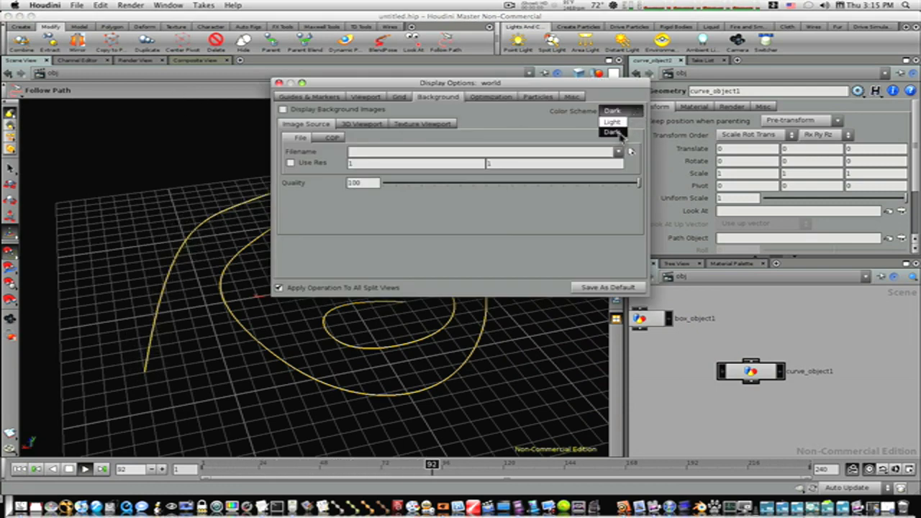
left_click(614, 122)
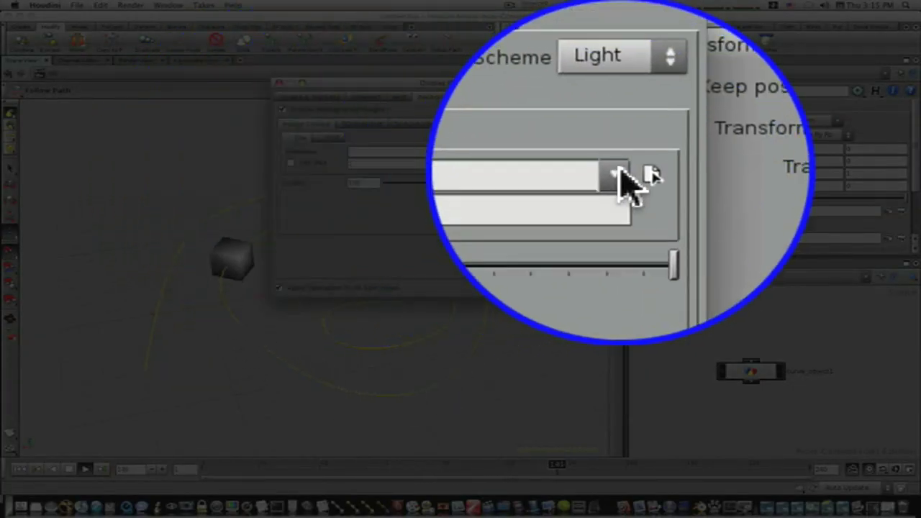
Display the Apple 9 image from the 00 Best Of folder on Final Cut Data Vault 2 as the viewport background.
left_click(637, 153)
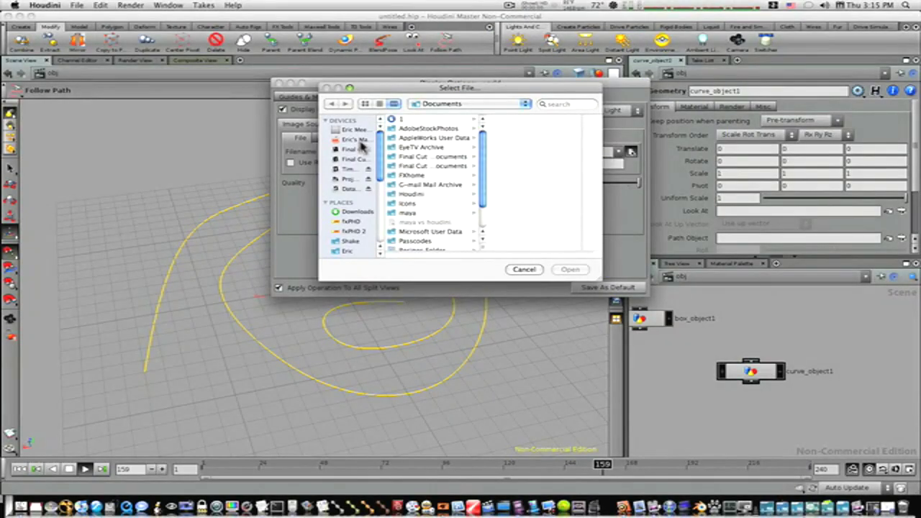
left_click(356, 149)
left_click(367, 158)
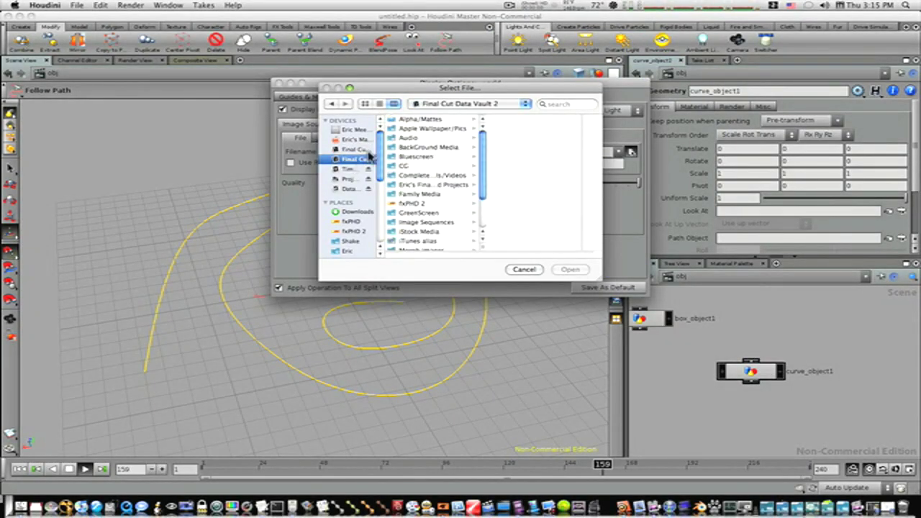
left_click(424, 128)
left_click(515, 120)
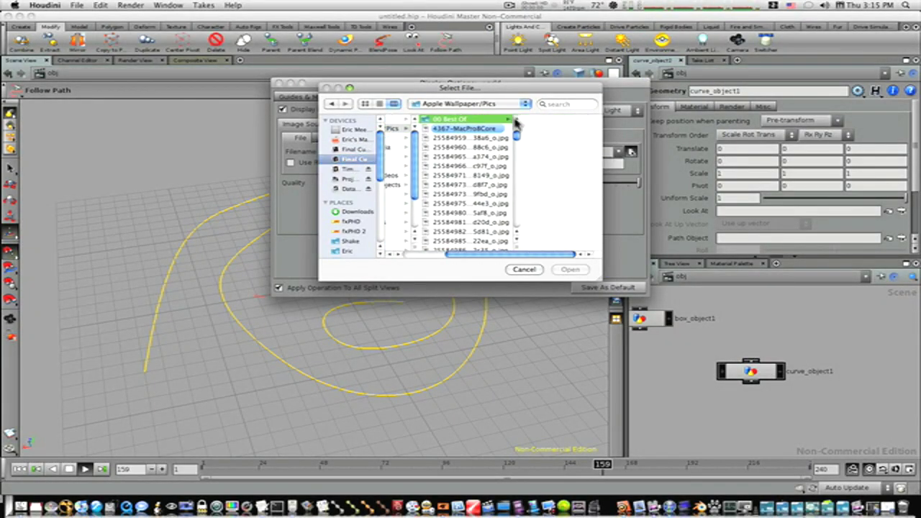
left_click(511, 148)
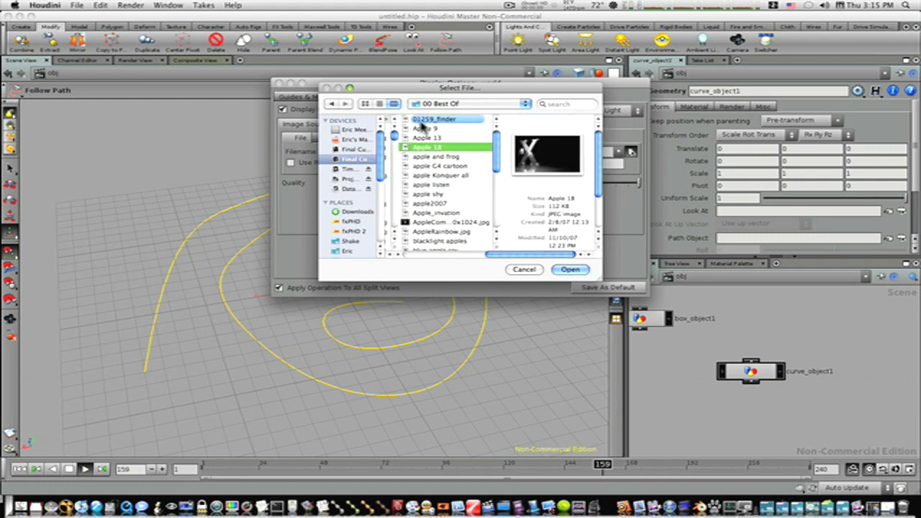
left_click(424, 128)
left_click(565, 270)
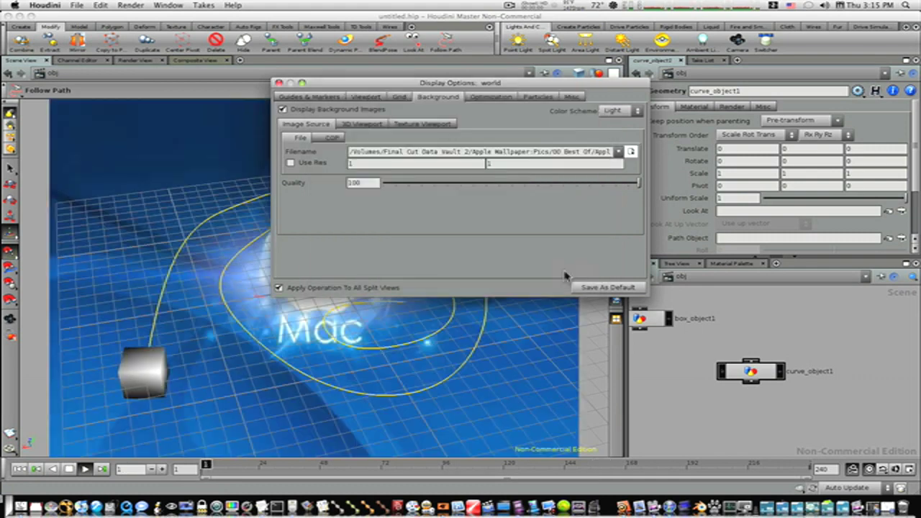
left_click(279, 83)
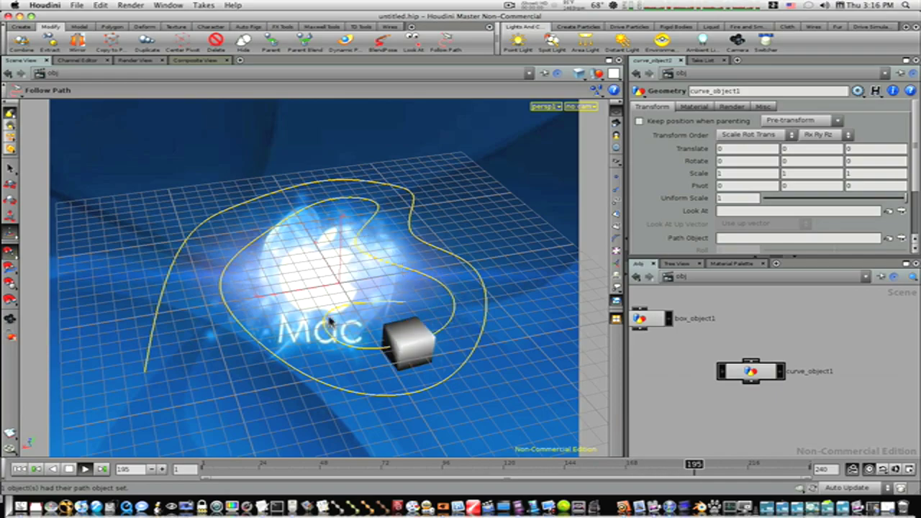
Examine the box's motion along the curve against the background image from a different angle.
key("Escape")
left_click_drag(396, 280, 414, 243)
left_click_drag(232, 194, 306, 255)
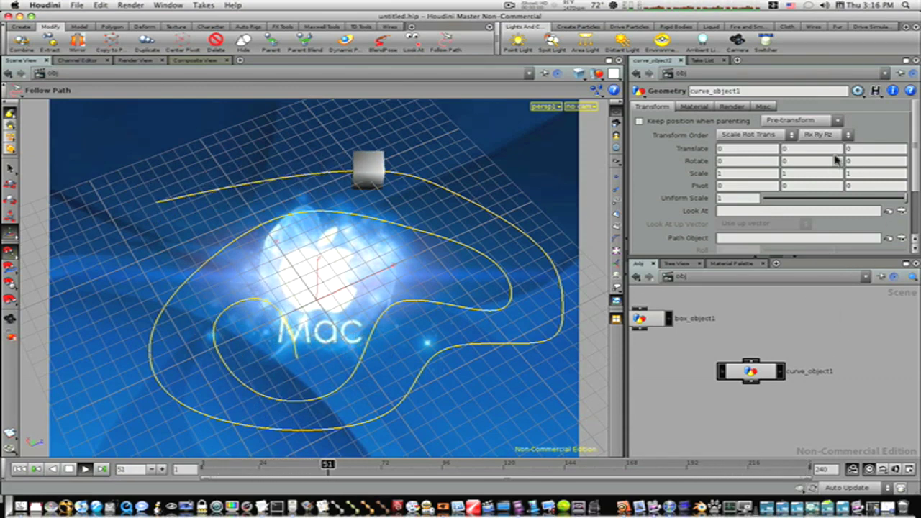
Look inside the box_object1 and curve_object1 networks, returning to the object level each time, and review the curve object's transform parameters.
scroll(819, 170, "down", 2)
middle_click_drag(796, 324, 836, 324)
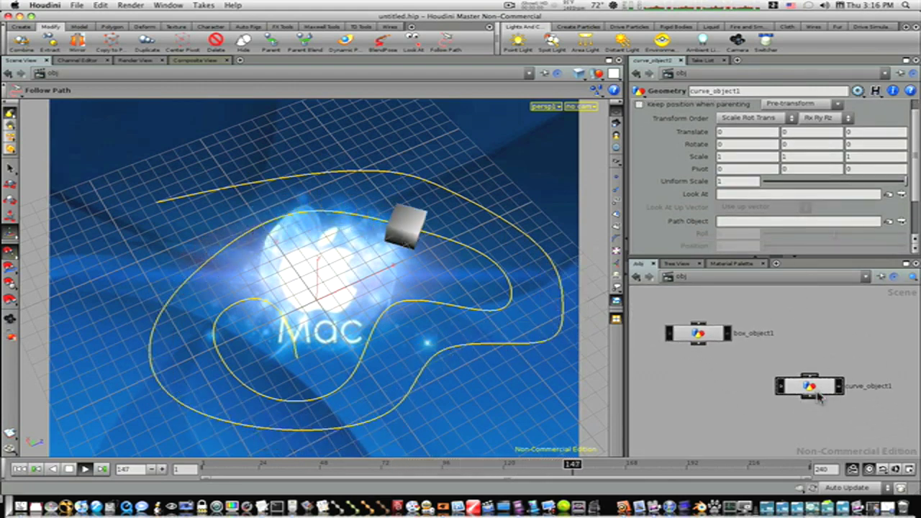
left_click(501, 312)
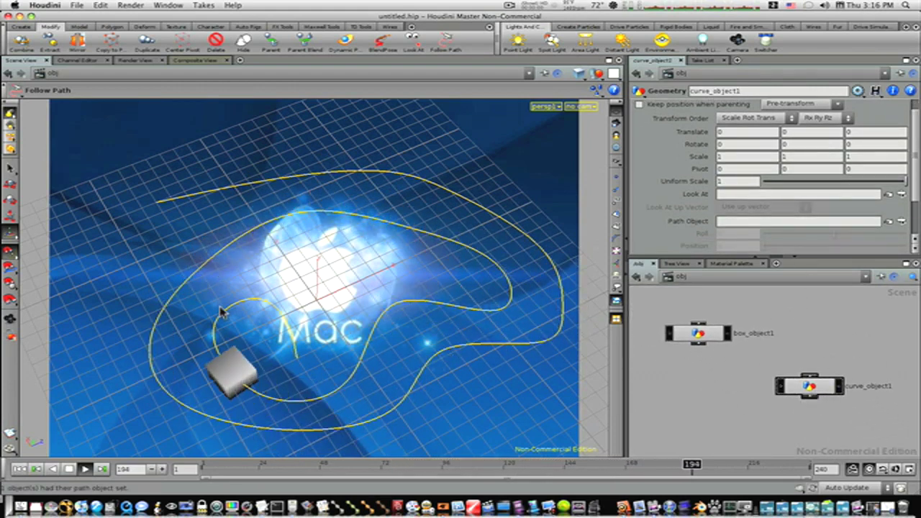
double_click(695, 333)
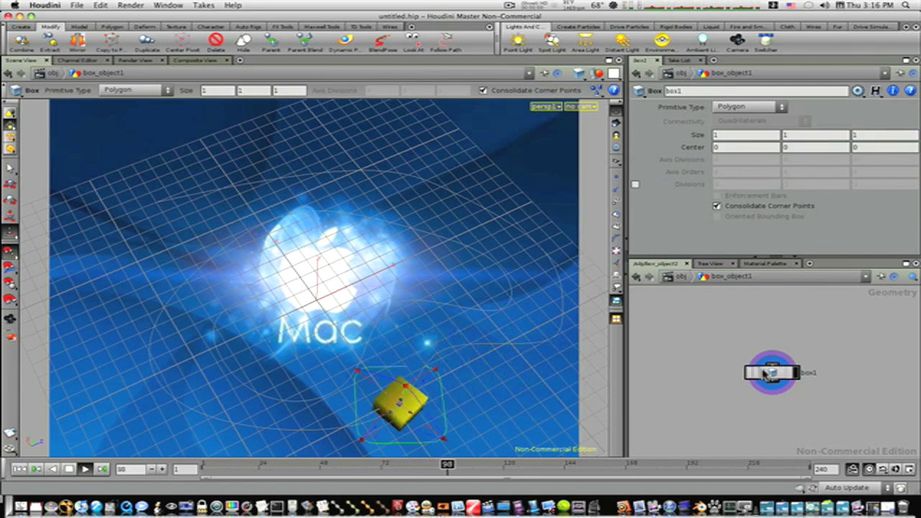
left_click(646, 279)
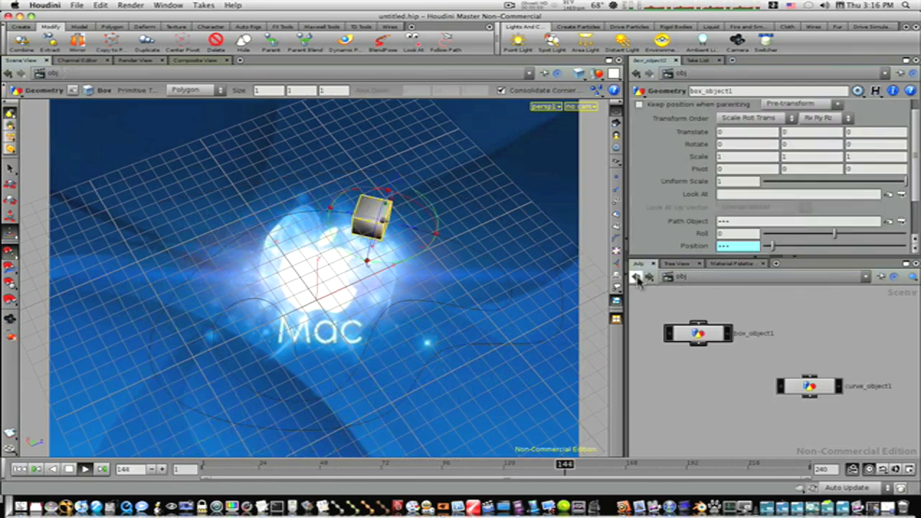
double_click(811, 388)
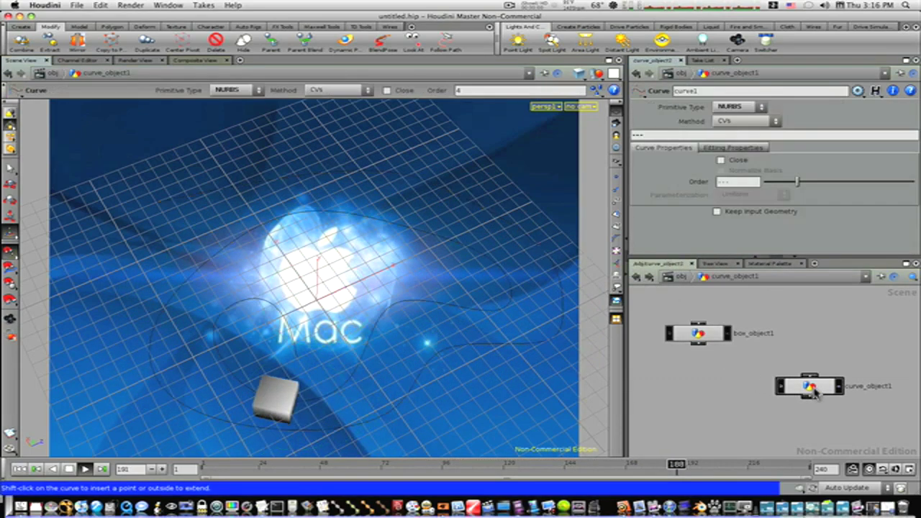
left_click(638, 278)
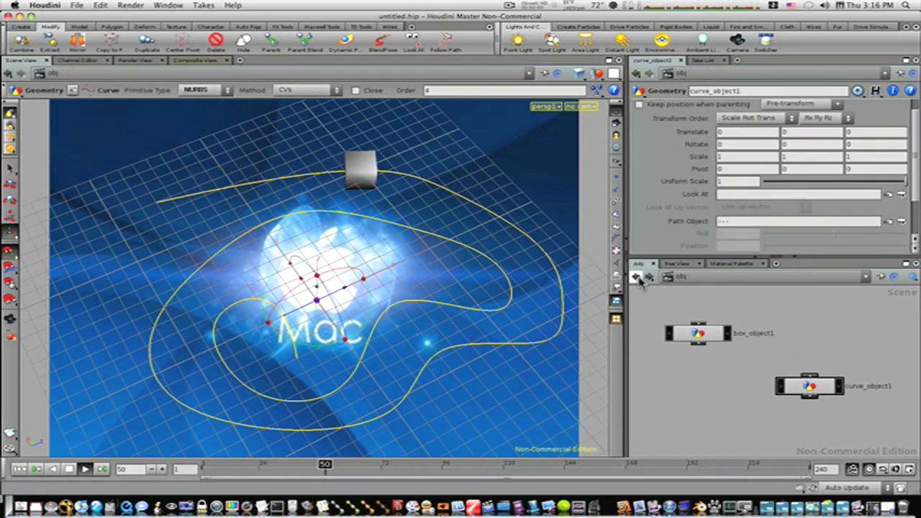
scroll(898, 194, "down", 3)
scroll(898, 194, "up", 3)
scroll(898, 194, "down", 3)
scroll(919, 133, "up", 3)
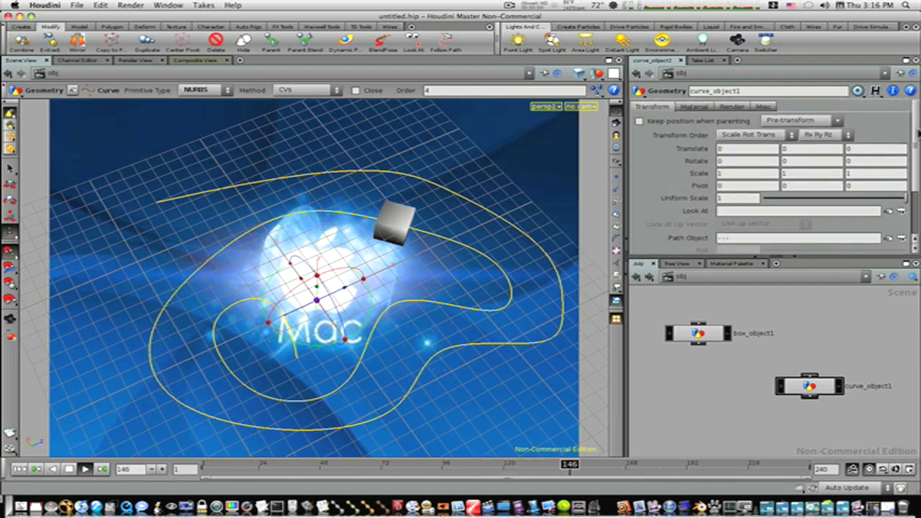